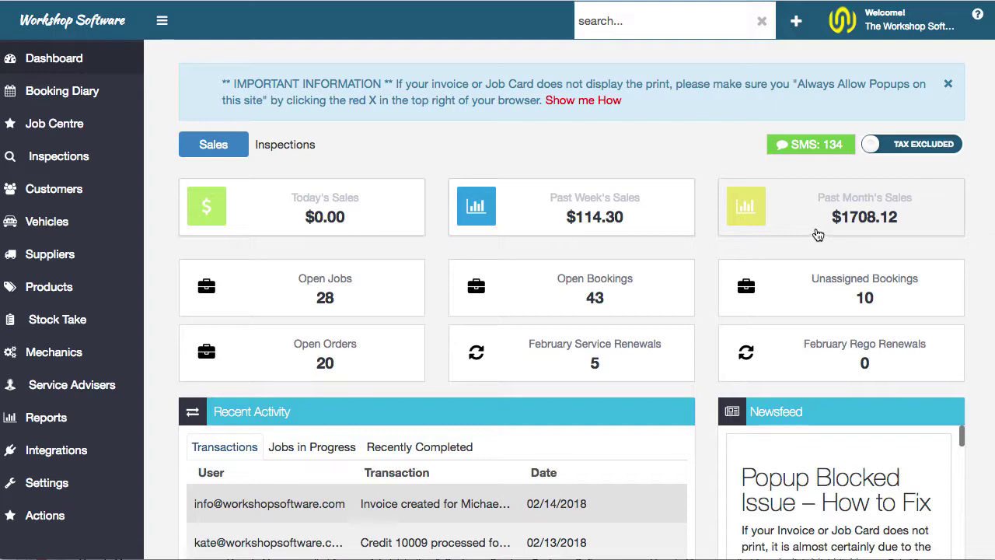
# Search for the customer by name and start a new invoice for them.
pyautogui.click(641, 15)
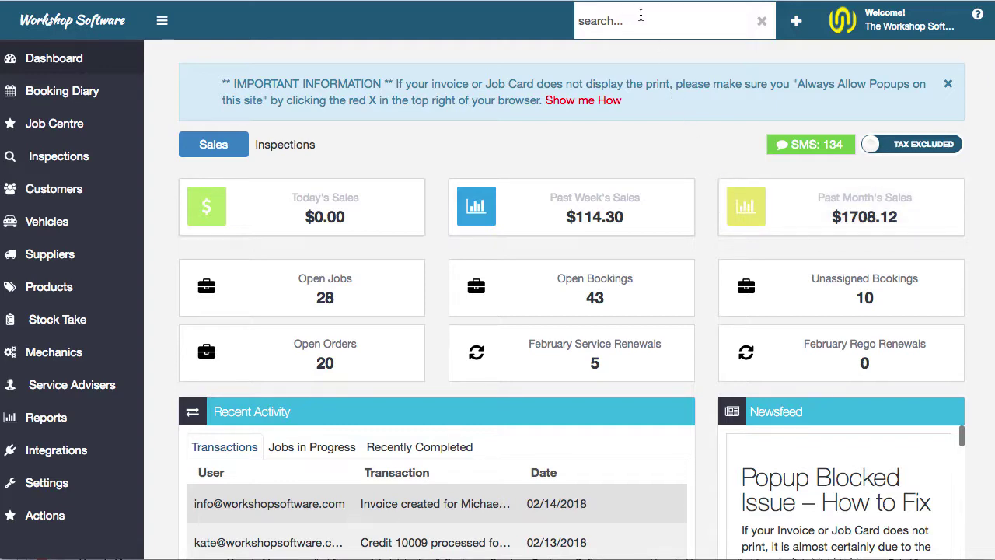
pyautogui.write('matt jo')
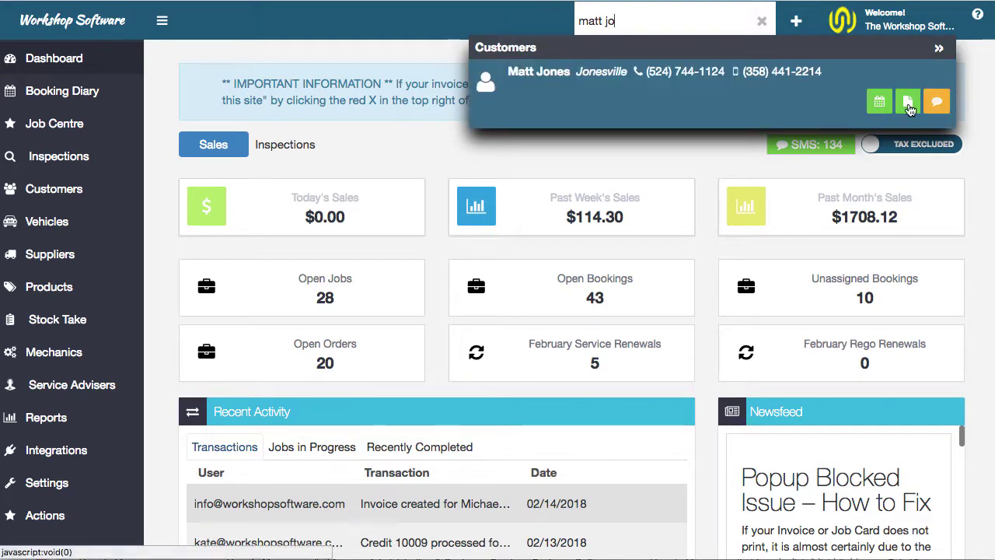
pyautogui.click(908, 103)
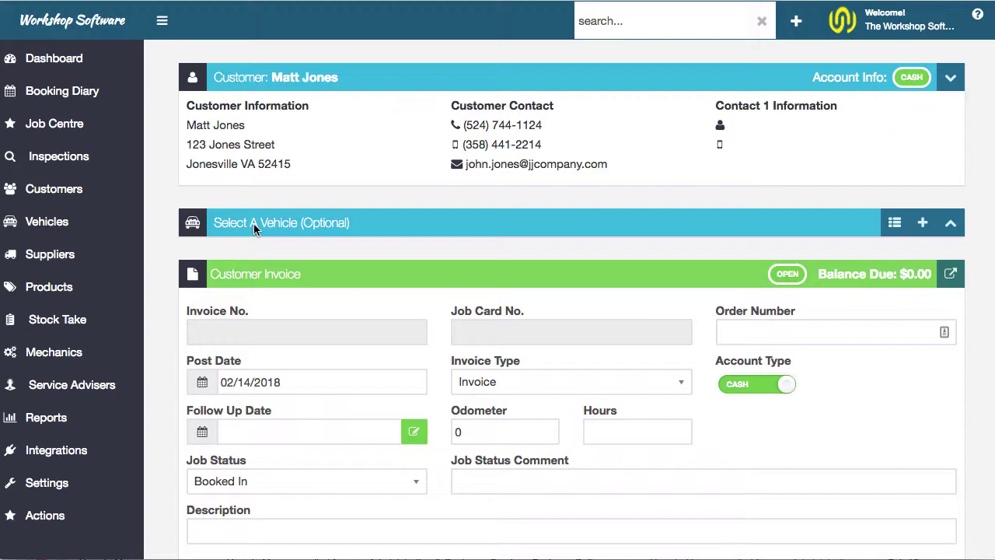
pyautogui.click(923, 224)
pyautogui.click(356, 283)
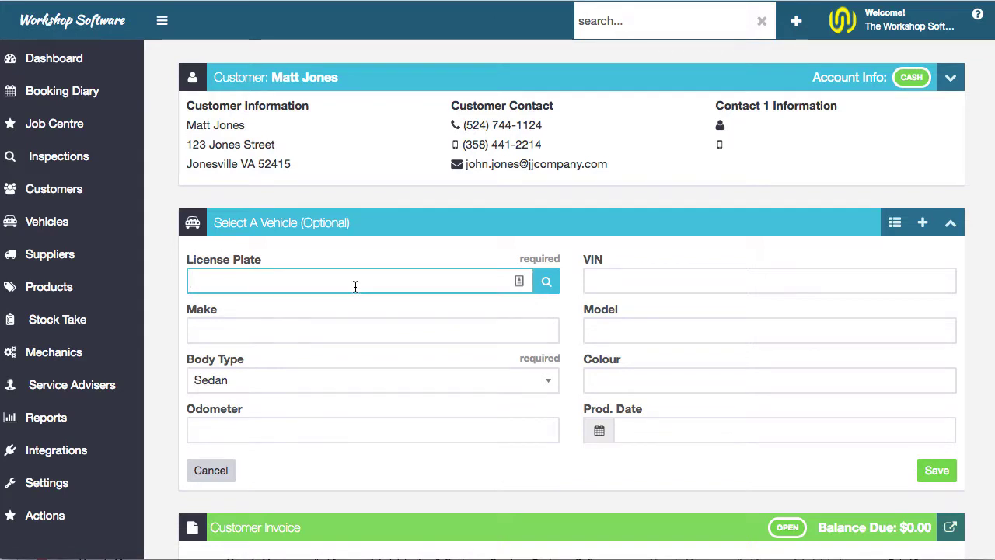
pyautogui.write('WXK9117')
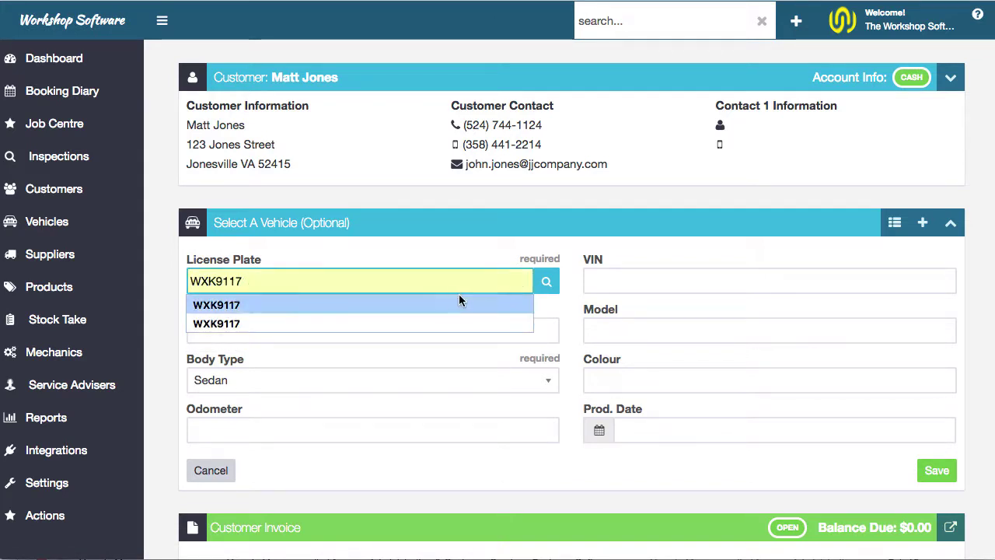
pyautogui.click(548, 283)
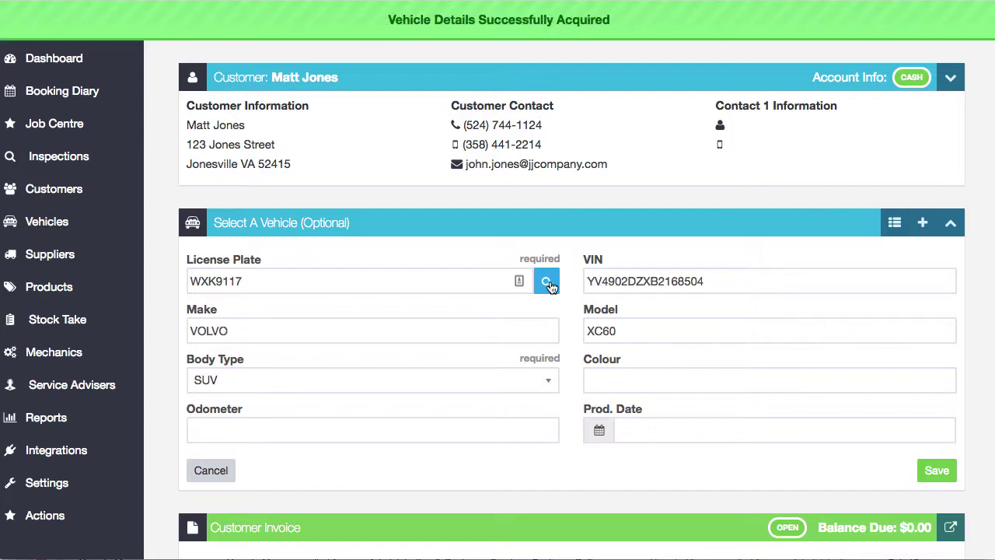
pyautogui.moveTo(713, 281); pyautogui.dragTo(598, 280)
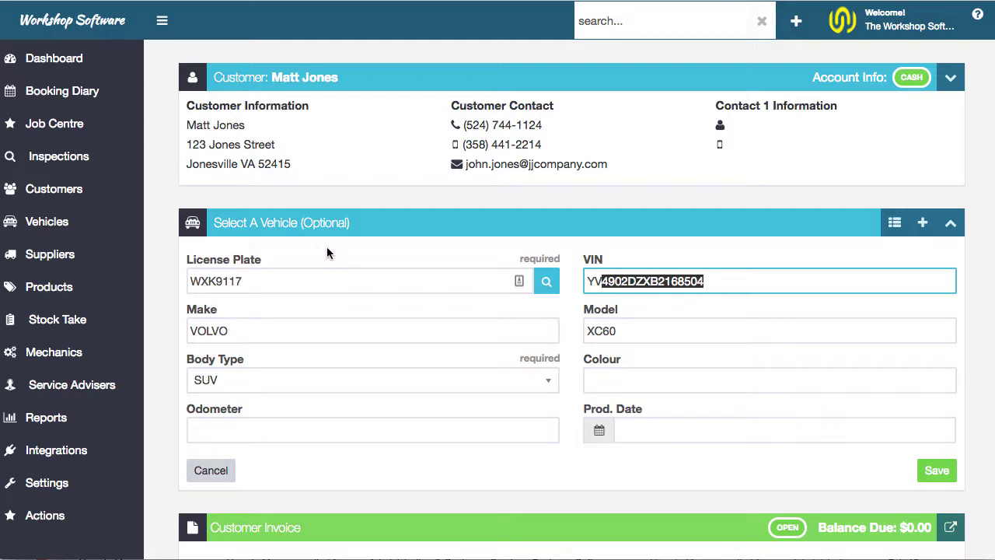
pyautogui.click(670, 322)
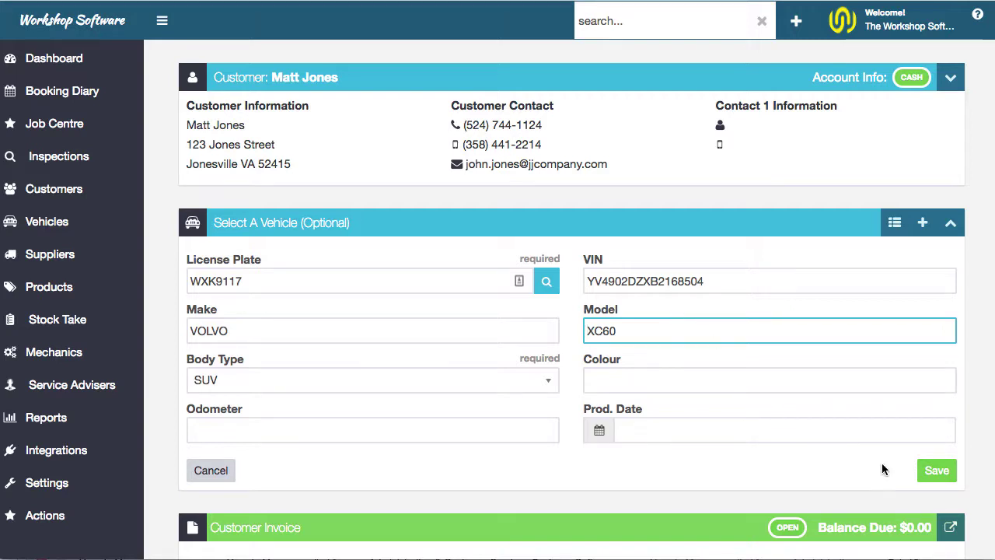
# Save the Volvo XC60 onto the invoice and open its myCARFAX History.
pyautogui.click(944, 476)
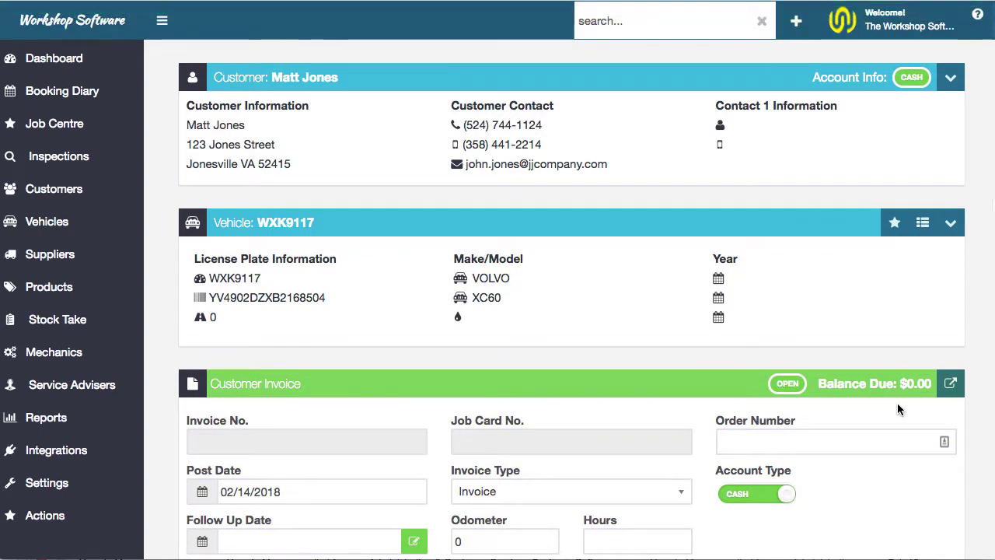
pyautogui.click(894, 224)
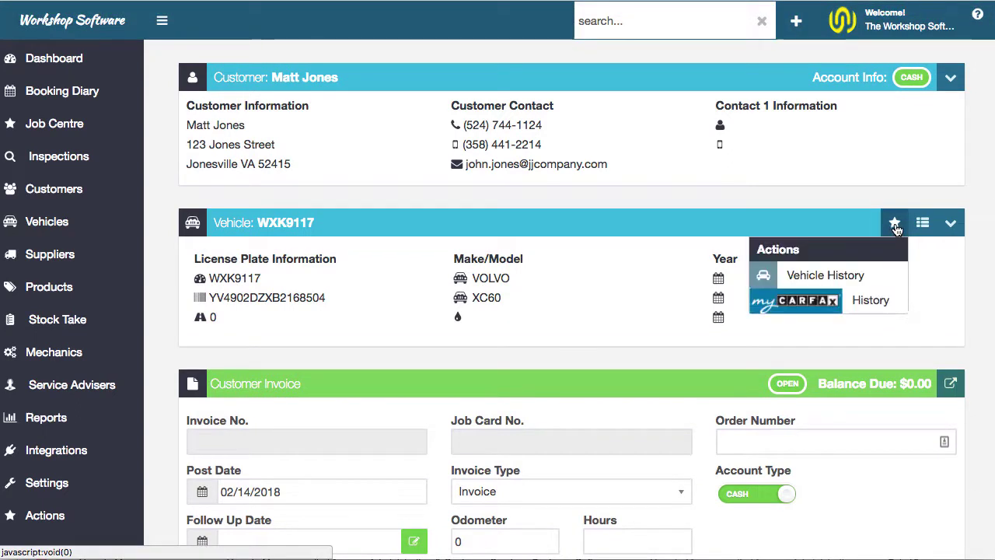
pyautogui.click(828, 303)
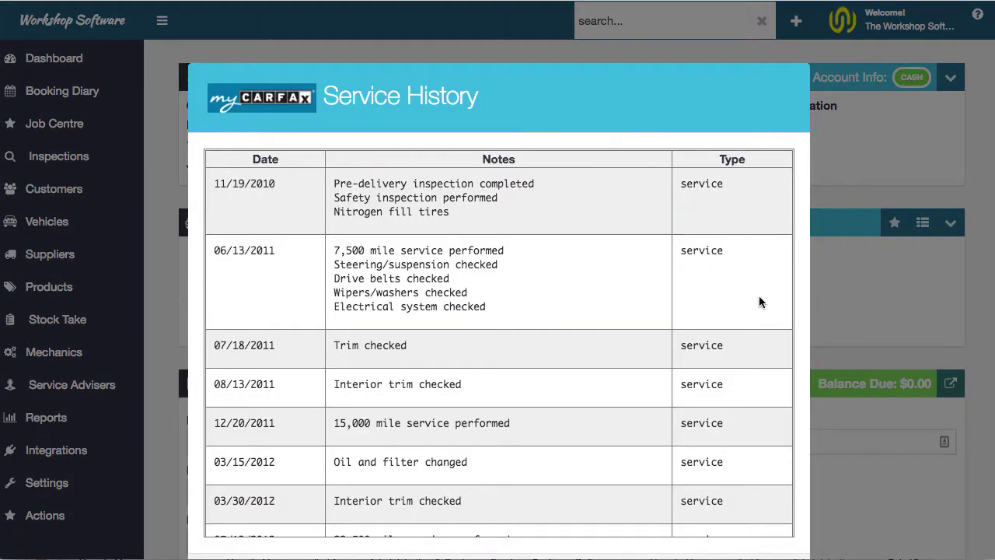
# Scroll through the CARFAX service records from 2010 down to the 12/13/2017 inspection.
pyautogui.scroll(-3, 760, 301)
pyautogui.scroll(-3, 759, 301)
pyautogui.scroll(-3, 760, 302)
pyautogui.scroll(-3, 759, 302)
pyautogui.scroll(-3, 759, 301)
pyautogui.scroll(-3, 759, 301)
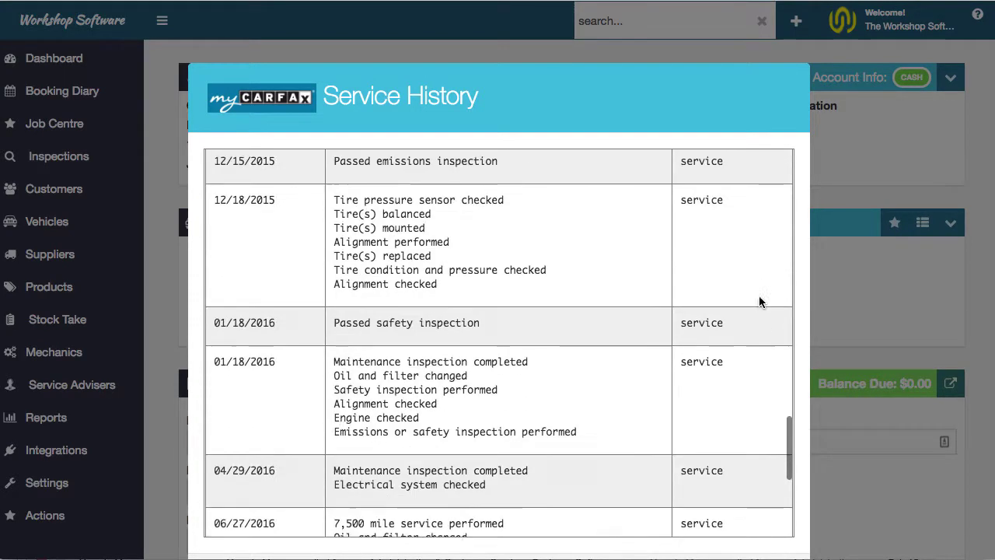
pyautogui.scroll(-2, 759, 301)
pyautogui.scroll(-3, 760, 302)
pyautogui.scroll(-3, 758, 302)
pyautogui.scroll(-2, 759, 301)
pyautogui.scroll(-3, 759, 302)
pyautogui.scroll(-2, 759, 302)
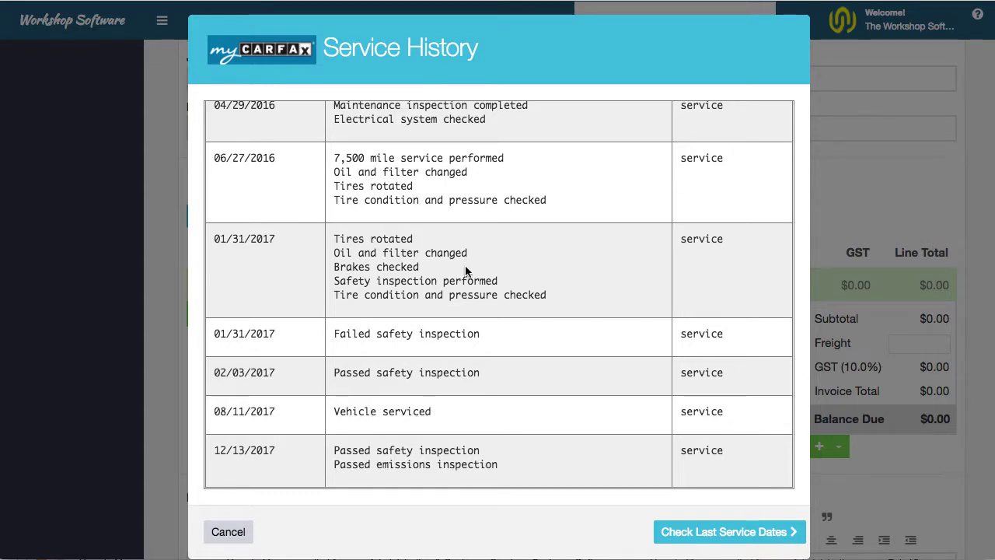
pyautogui.scroll(2, 422, 265)
pyautogui.scroll(1, 422, 265)
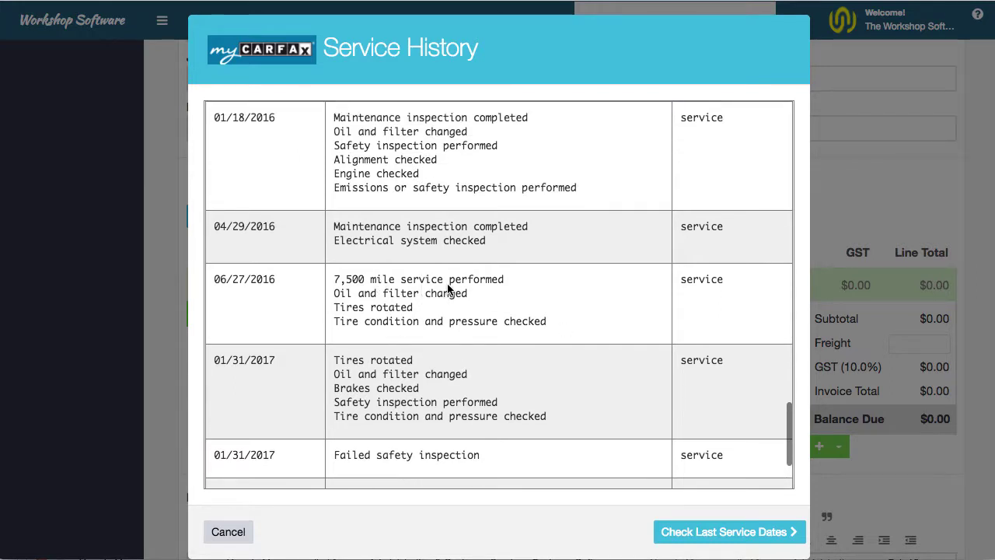
pyautogui.scroll(4, 447, 287)
pyautogui.scroll(1, 447, 288)
pyautogui.scroll(3, 447, 288)
pyautogui.scroll(3, 447, 288)
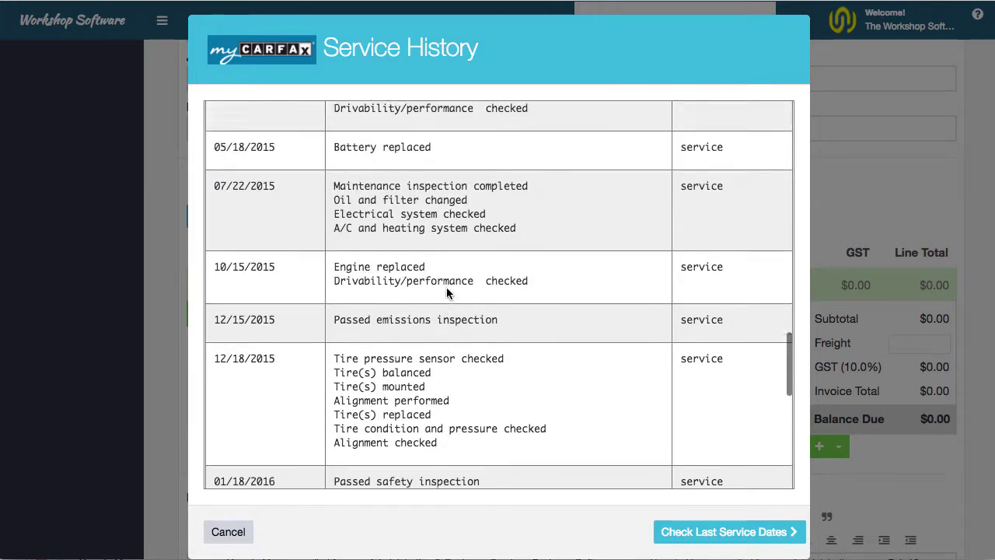
pyautogui.scroll(2, 447, 291)
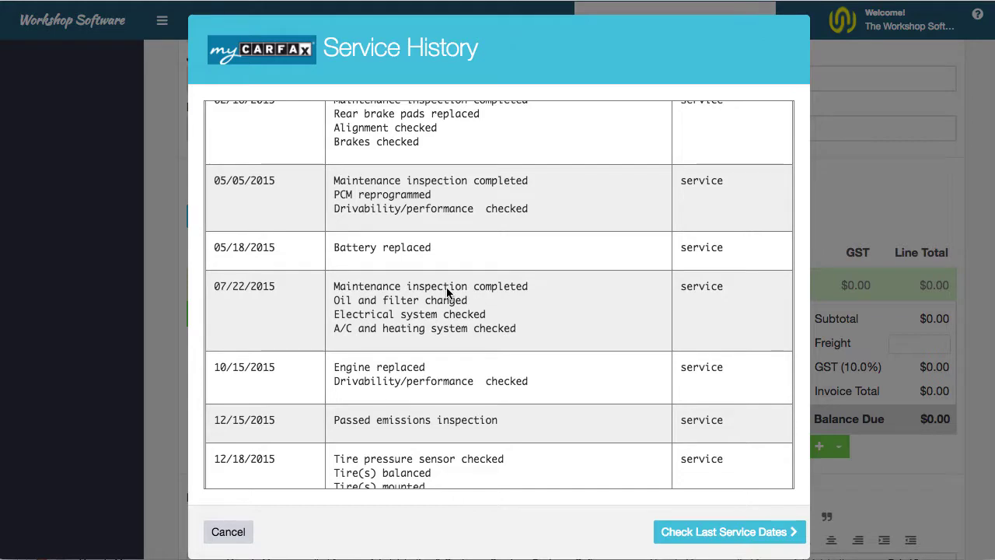
pyautogui.scroll(-10, 447, 291)
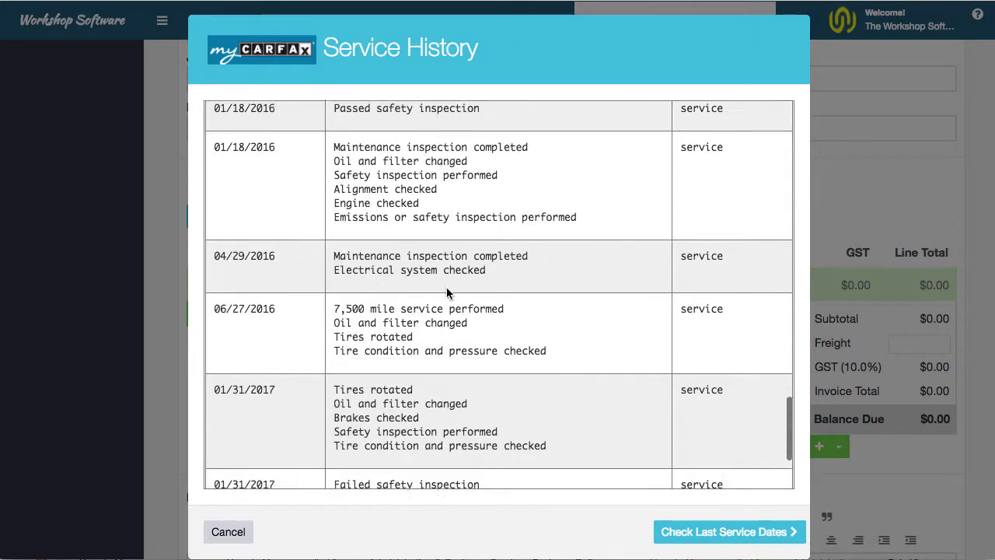
pyautogui.scroll(-5, 446, 291)
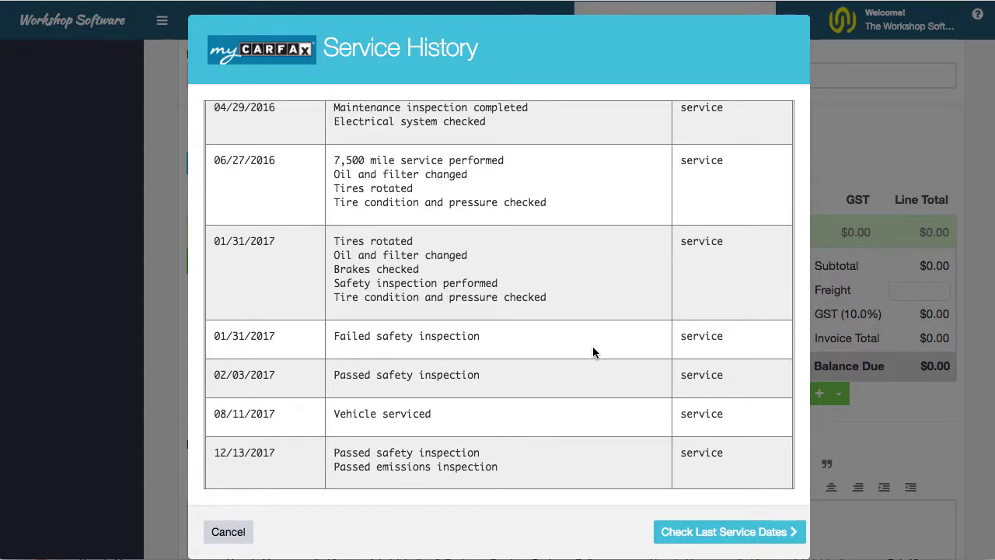
# Show CARFAX last service dates per type, e.g. oil change and tire rotation on 01/31/2017.
pyautogui.click(709, 533)
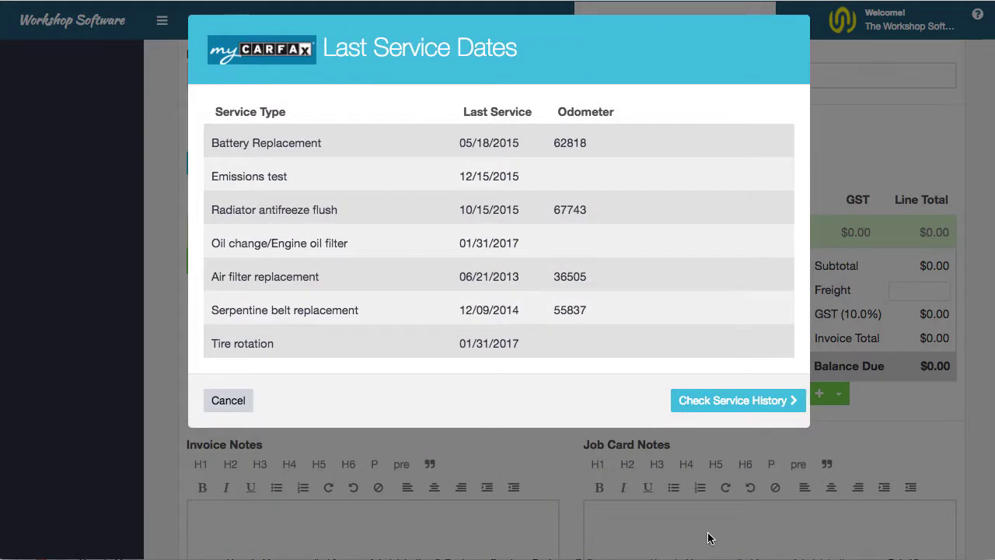
pyautogui.scroll(-3, 710, 536)
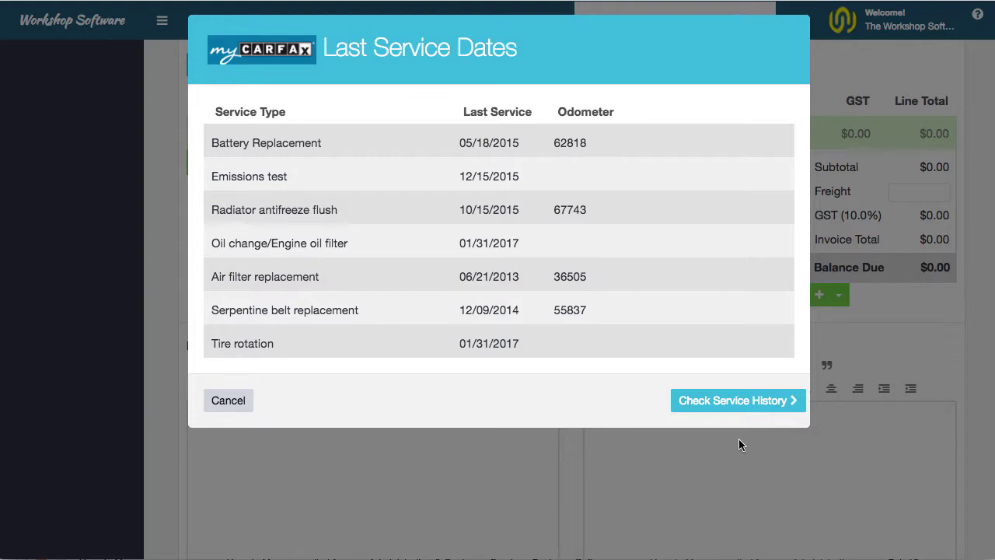
# Return to the full CARFAX service history list, down to the 12/13/2017 inspection.
pyautogui.click(782, 400)
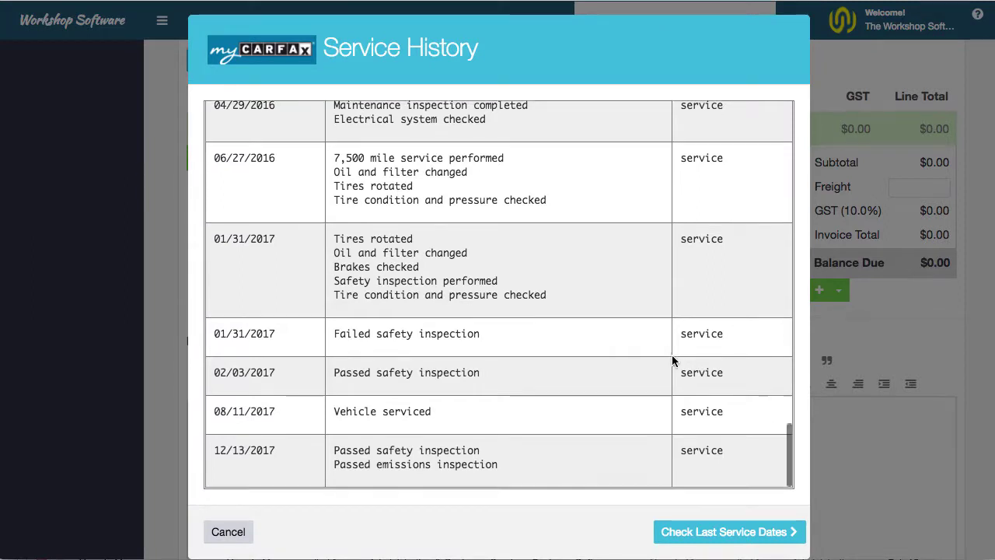
pyautogui.scroll(-3, 672, 354)
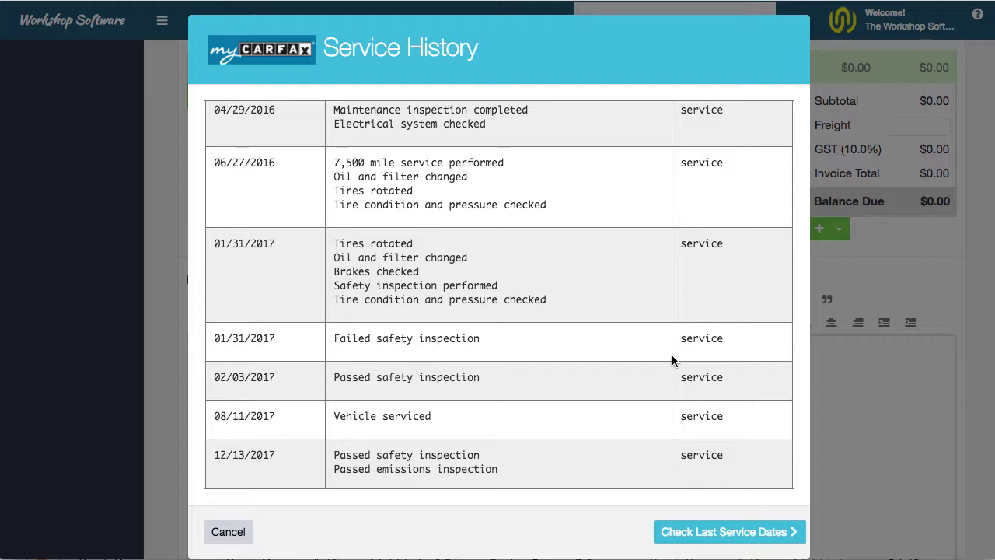
# Close the CARFAX history and check the vehicle Actions menu on the invoice.
pyautogui.click(228, 531)
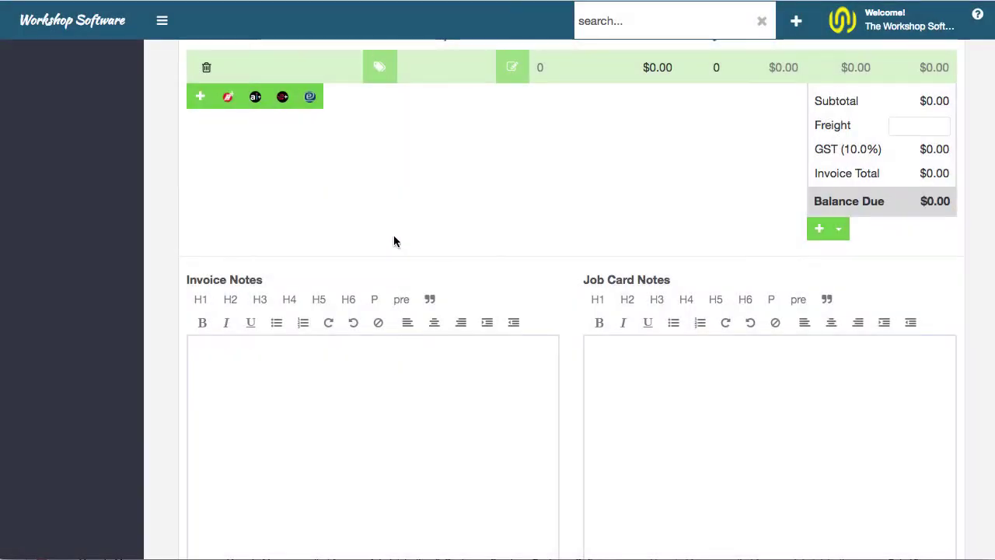
pyautogui.scroll(3, 393, 235)
pyautogui.click(271, 187)
pyautogui.scroll(2, 580, 274)
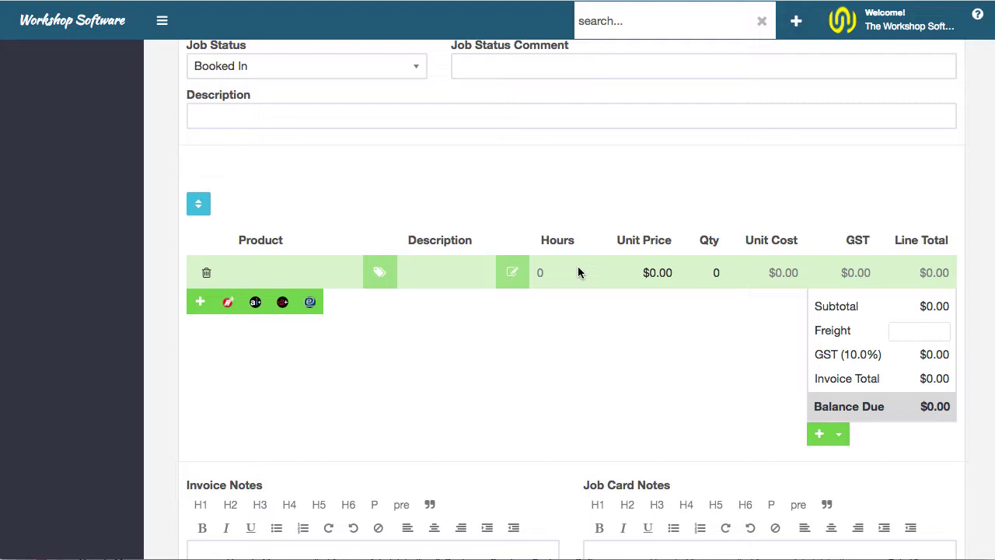
pyautogui.scroll(5, 578, 272)
pyautogui.scroll(2, 578, 272)
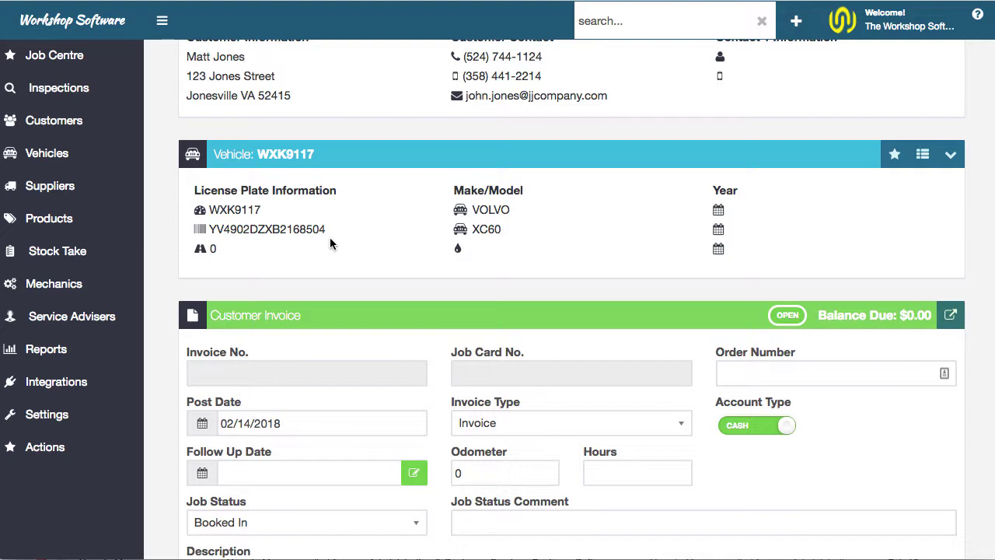
pyautogui.click(894, 155)
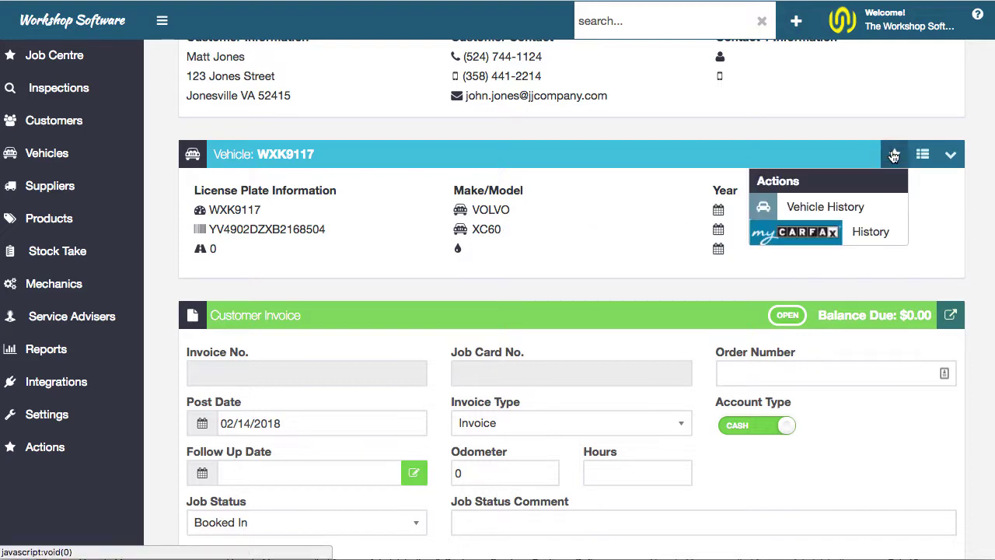
pyautogui.click(894, 156)
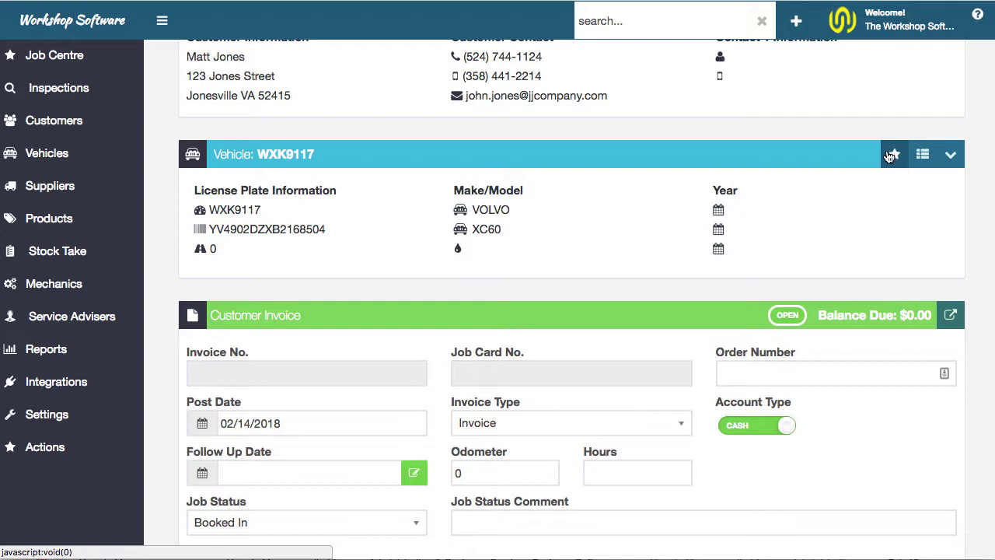